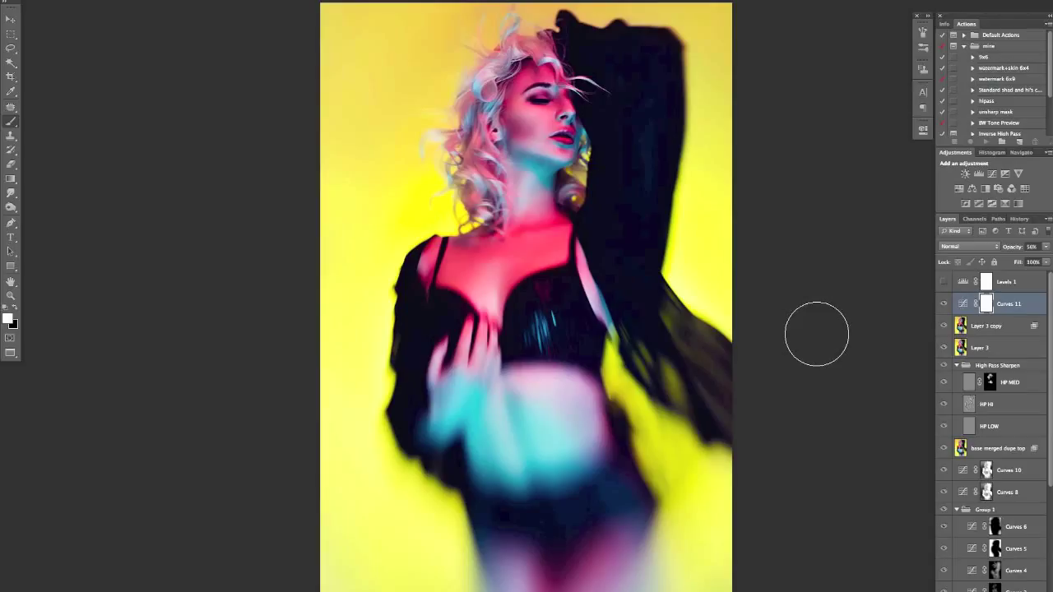
# Zoom out on DSC_3728.psd so the whole portrait fits with space around it.
pyautogui.hotkey('ctrl', '-')
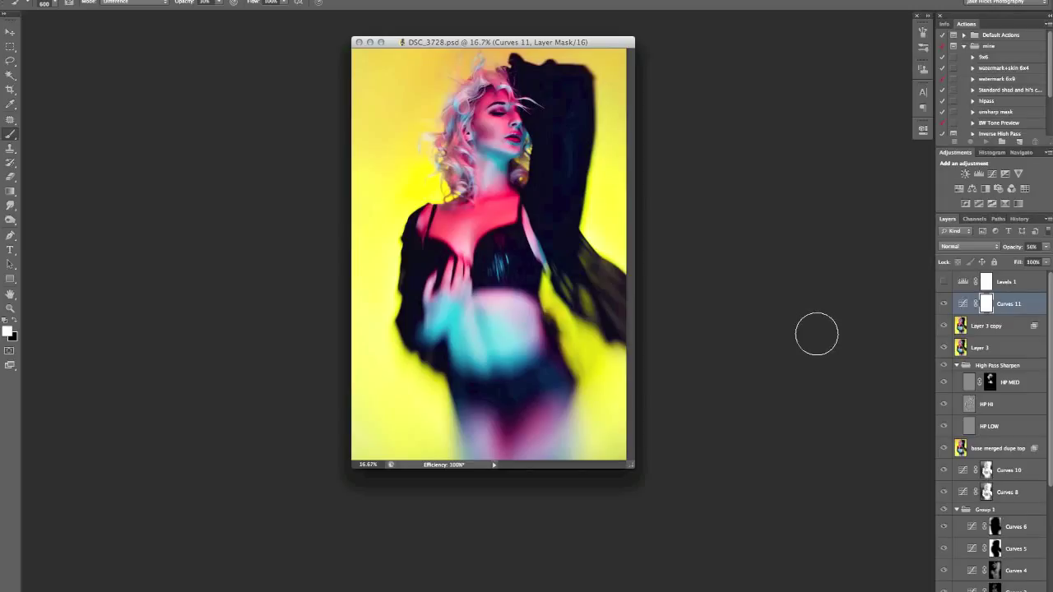
# Switch the status bar readout from Document Sizes to Efficiency, now showing 100%.
pyautogui.click(494, 465)
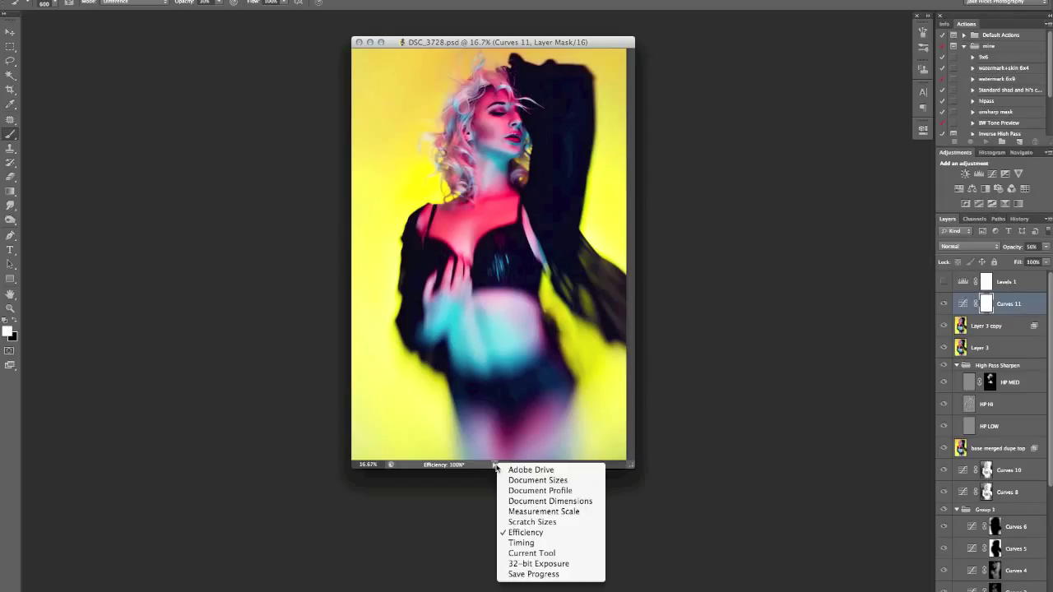
pyautogui.click(543, 480)
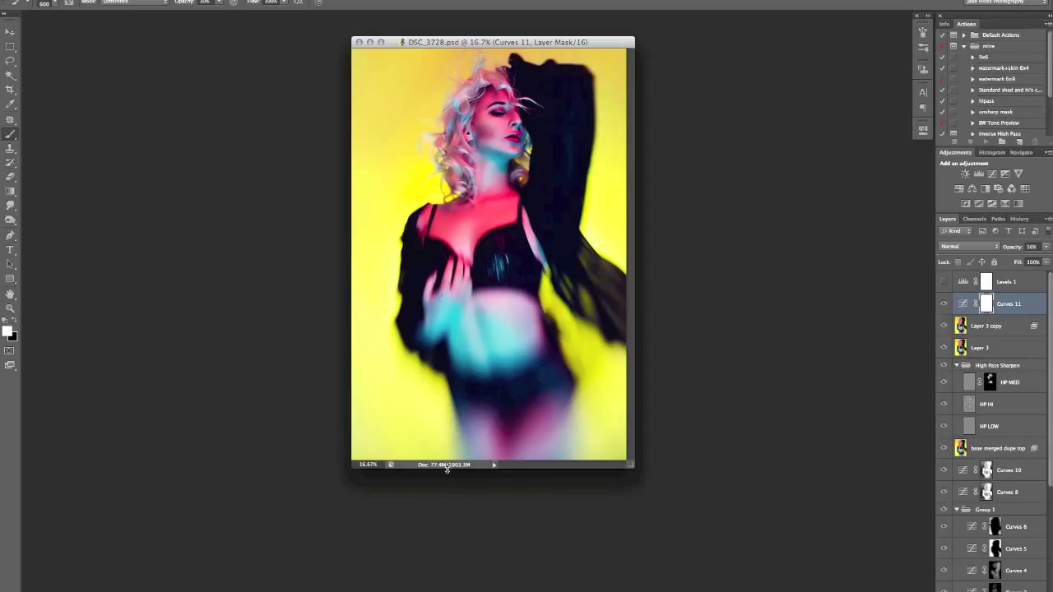
pyautogui.click(491, 465)
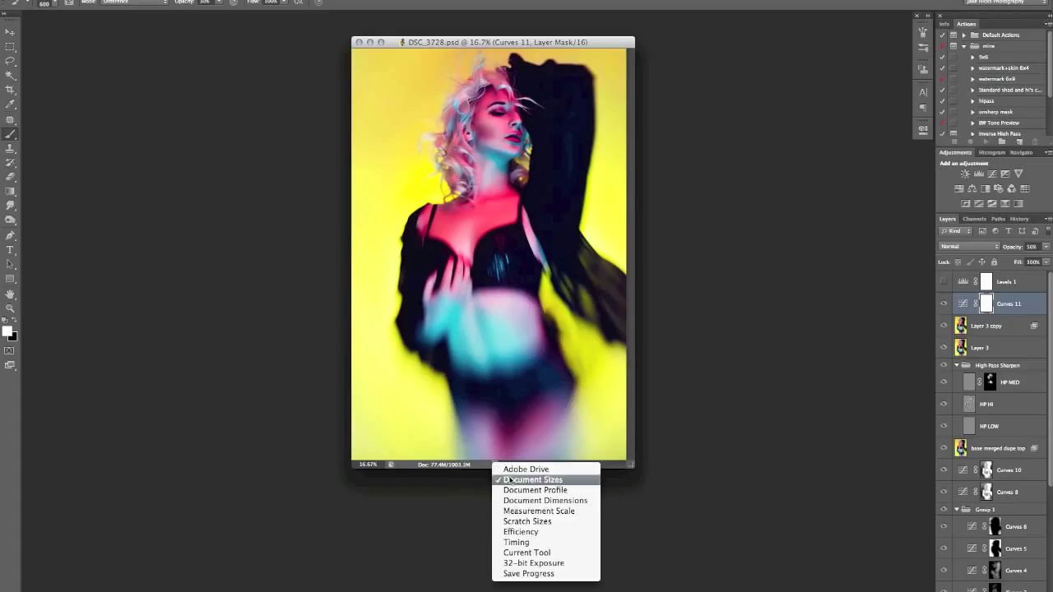
pyautogui.click(524, 531)
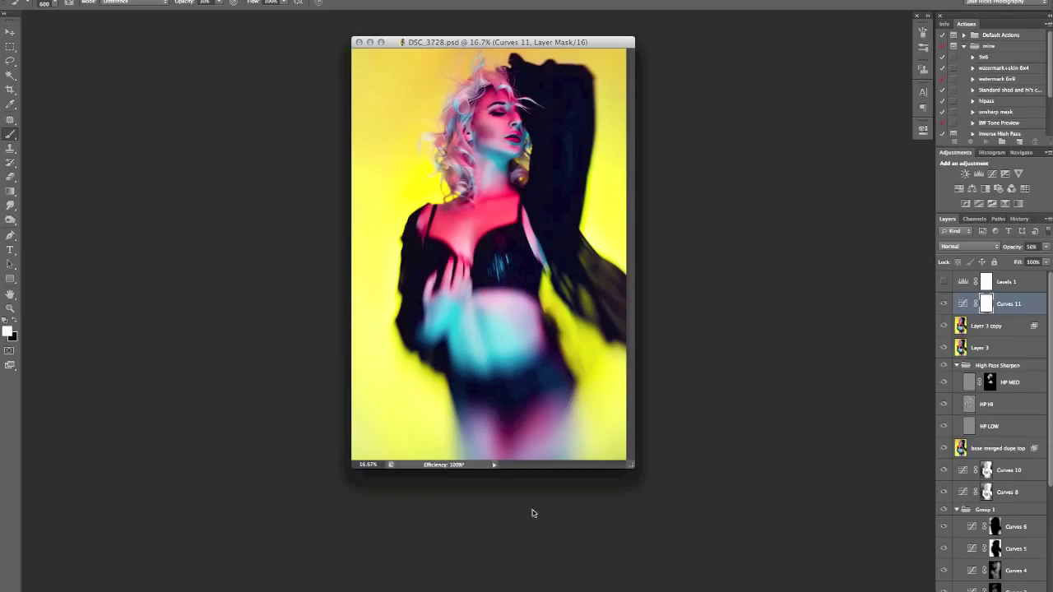
pyautogui.click(494, 466)
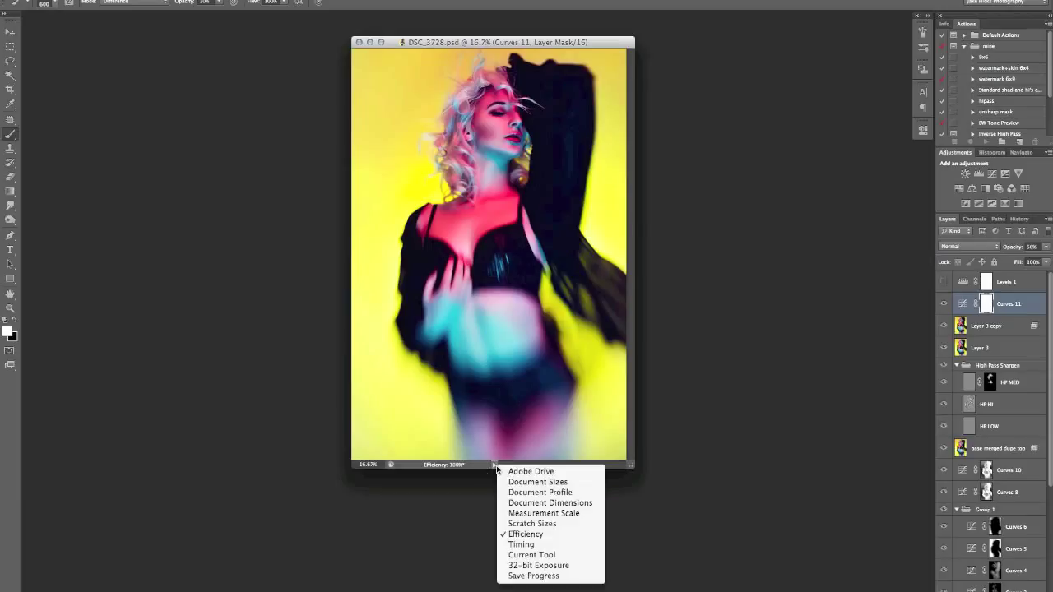
pyautogui.click(495, 467)
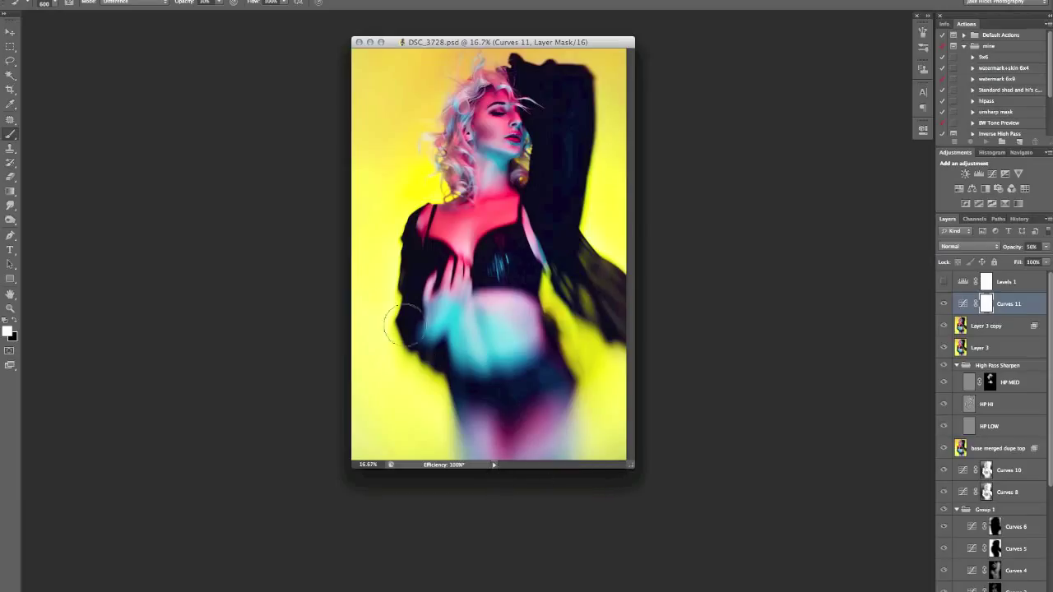
# Open the Performance preferences from the Photoshop application menu.
pyautogui.click(51, 0)
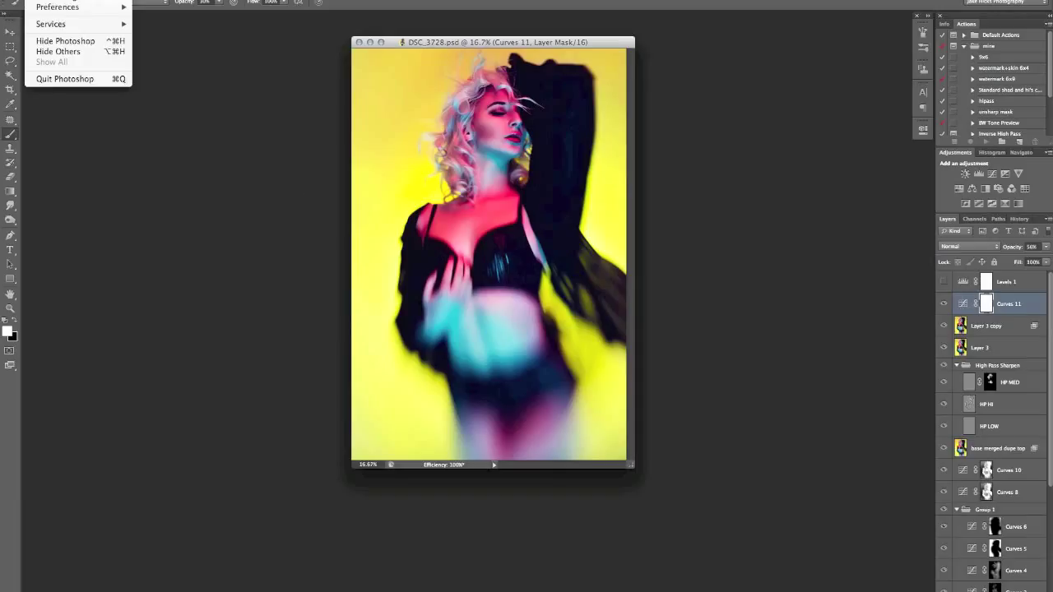
pyautogui.moveTo(65, 7)
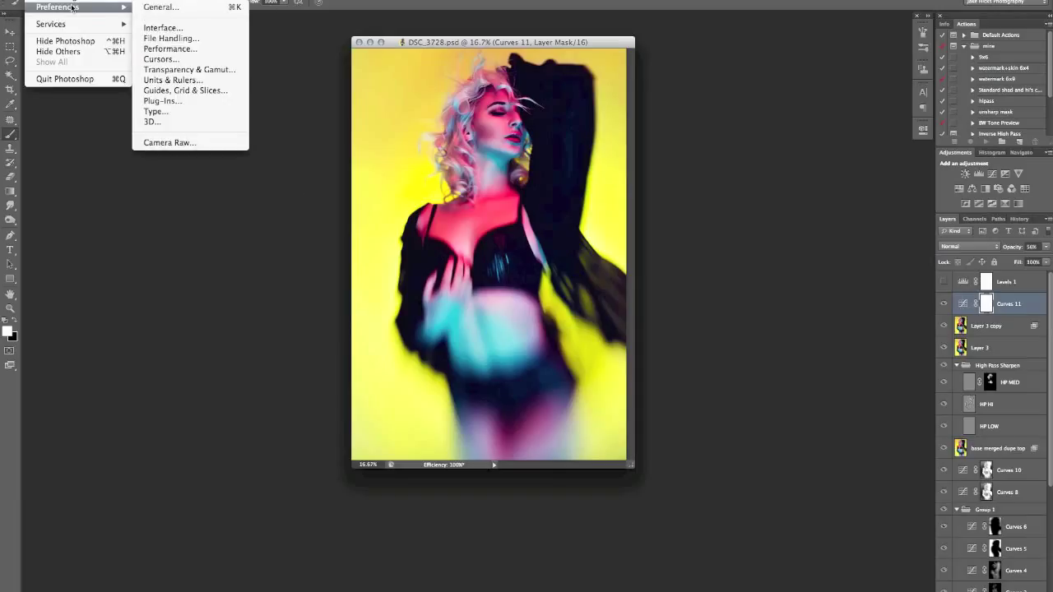
pyautogui.click(193, 50)
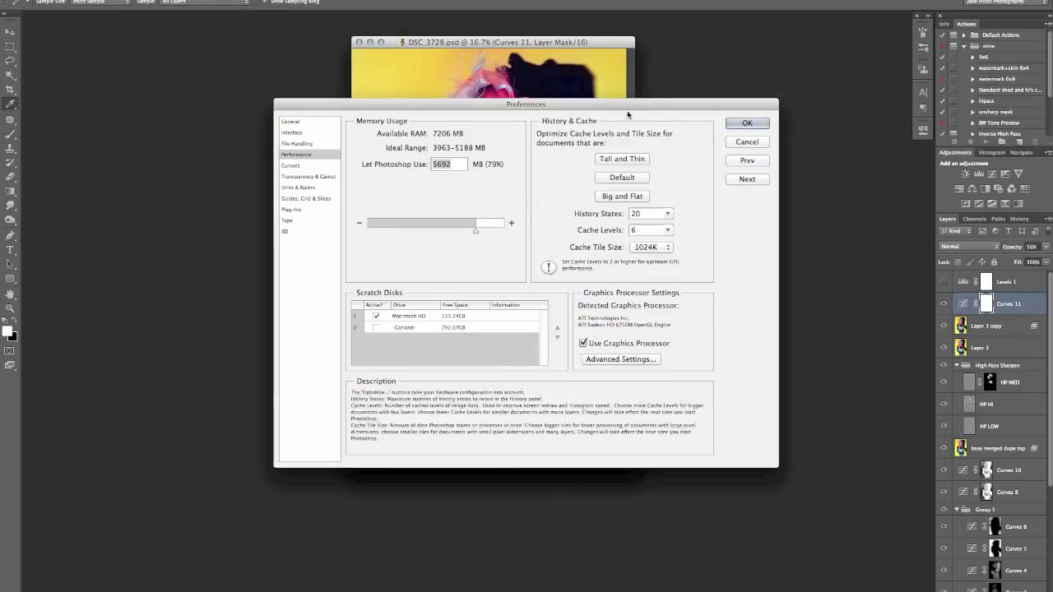
pyautogui.moveTo(629, 110); pyautogui.dragTo(625, 101)
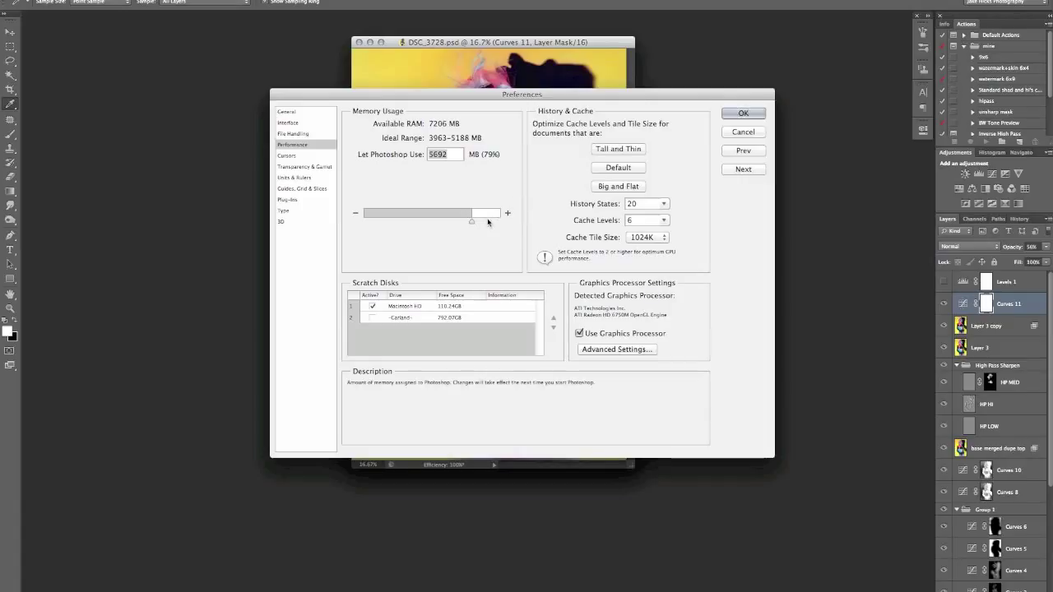
# Adjust the Memory Usage slider so Photoshop may use 5788 MB (80%) of RAM.
pyautogui.moveTo(472, 223); pyautogui.dragTo(459, 223)
pyautogui.moveTo(461, 222); pyautogui.dragTo(473, 222)
pyautogui.moveTo(475, 220)
pyautogui.mouseDown()
pyautogui.moveTo(441, 227)
pyautogui.moveTo(474, 229)
pyautogui.mouseUp()
pyautogui.moveTo(443, 95); pyautogui.dragTo(446, 83)
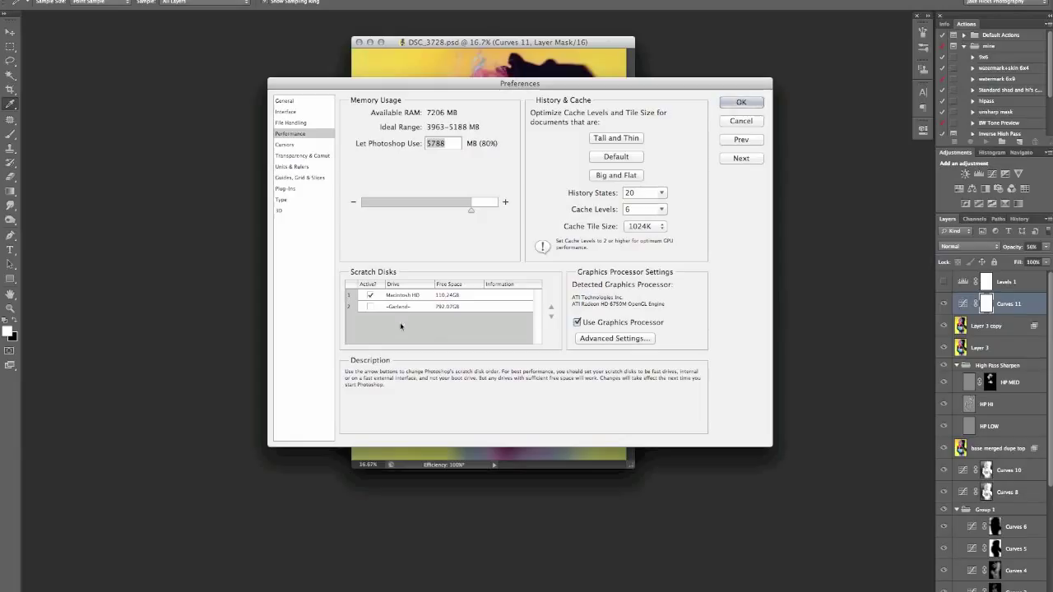
# Mark the Garland drive (792.07 GB free) Active as a second scratch disk.
pyautogui.click(370, 306)
pyautogui.moveTo(576, 153)
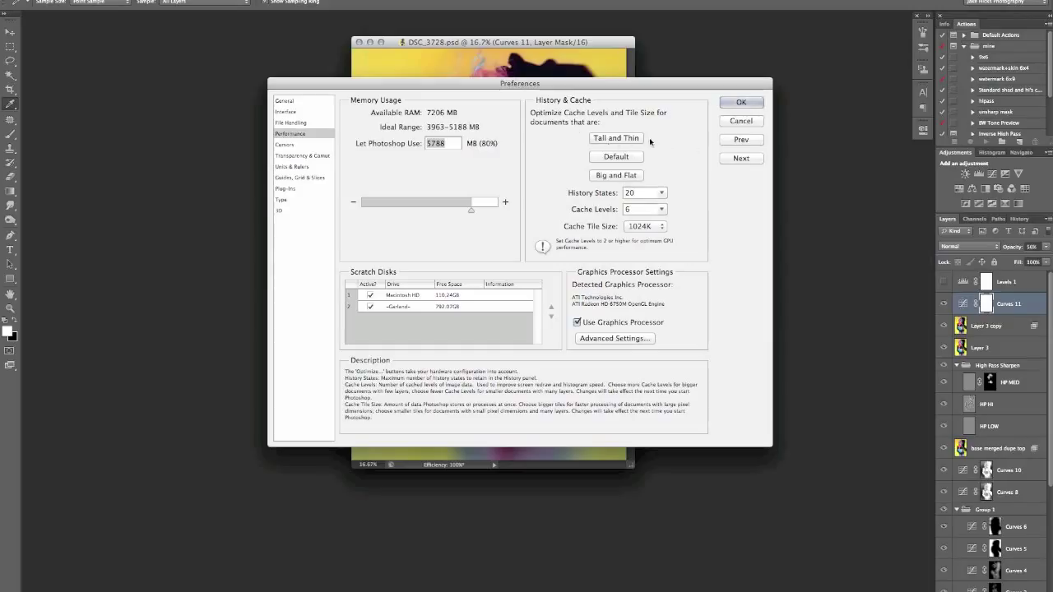
pyautogui.click(639, 141)
pyautogui.click(629, 158)
pyautogui.click(630, 137)
pyautogui.click(627, 175)
pyautogui.click(638, 138)
pyautogui.click(630, 156)
pyautogui.click(634, 176)
# Raise Cache Levels from 6 to 7 and keep Cache Tile Size at 1024K.
pyautogui.click(658, 223)
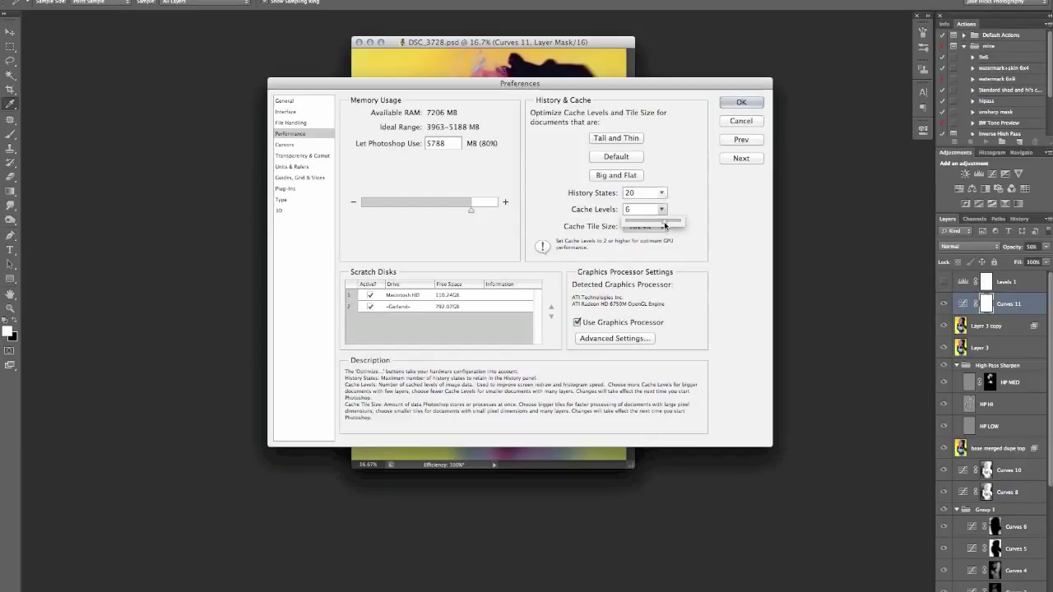
pyautogui.click(664, 223)
pyautogui.moveTo(664, 224); pyautogui.dragTo(667, 223)
pyautogui.click(667, 223)
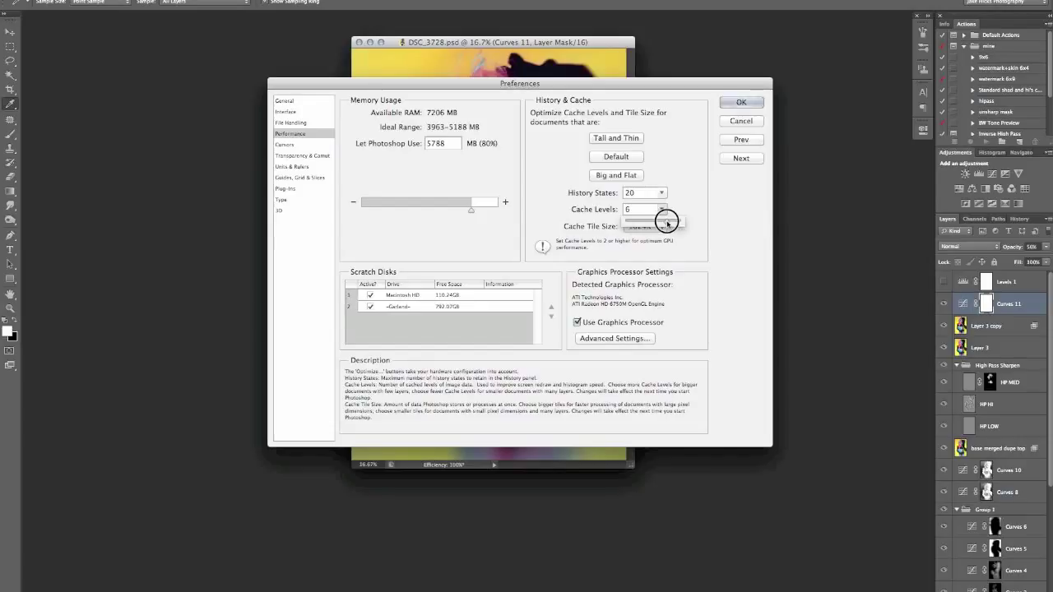
pyautogui.moveTo(667, 223); pyautogui.dragTo(668, 223)
pyautogui.click(688, 205)
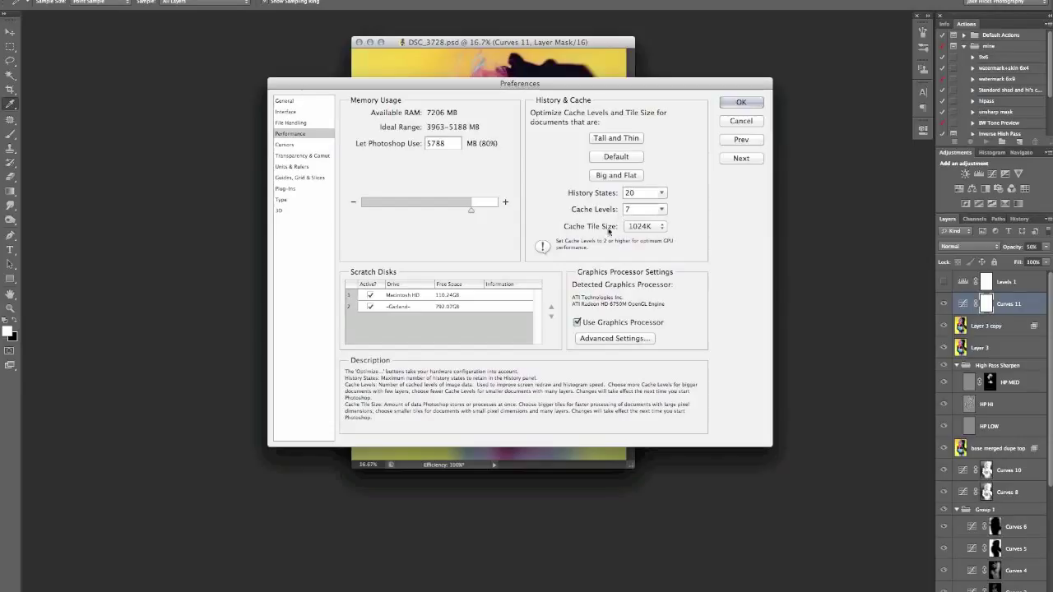
pyautogui.click(661, 226)
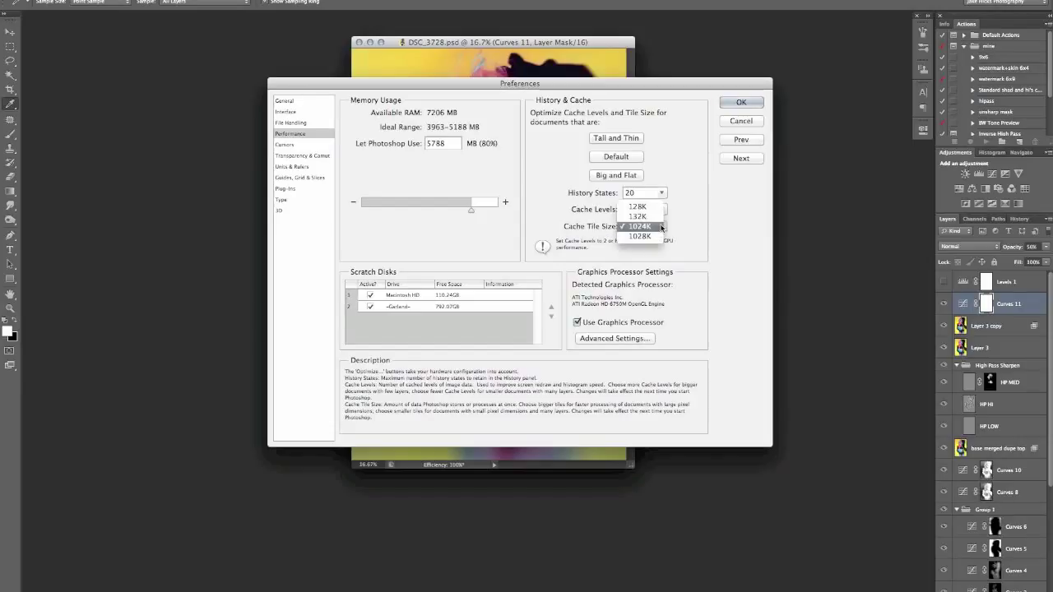
pyautogui.click(646, 227)
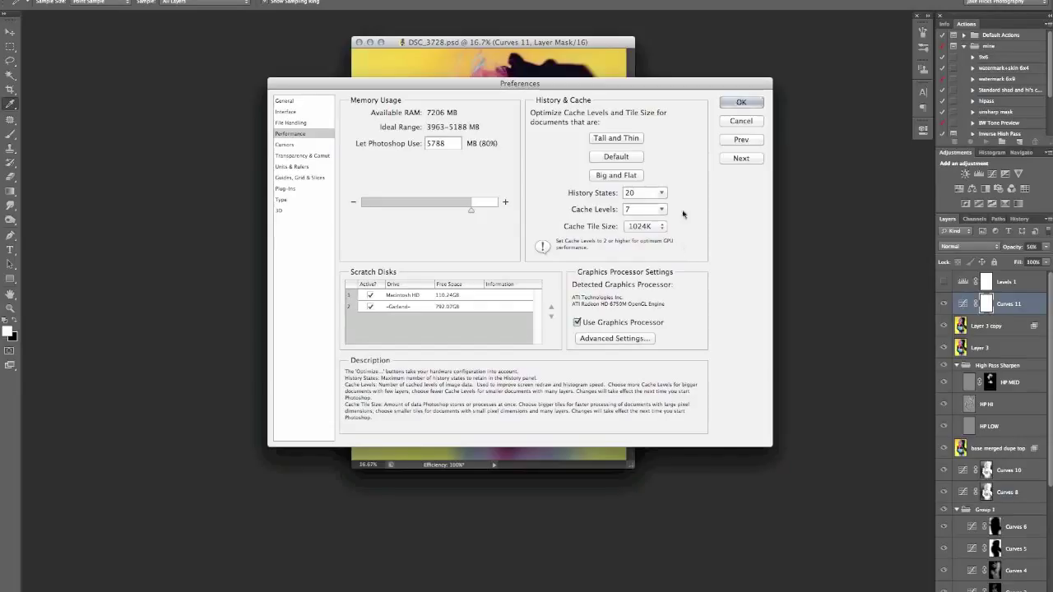
pyautogui.click(663, 193)
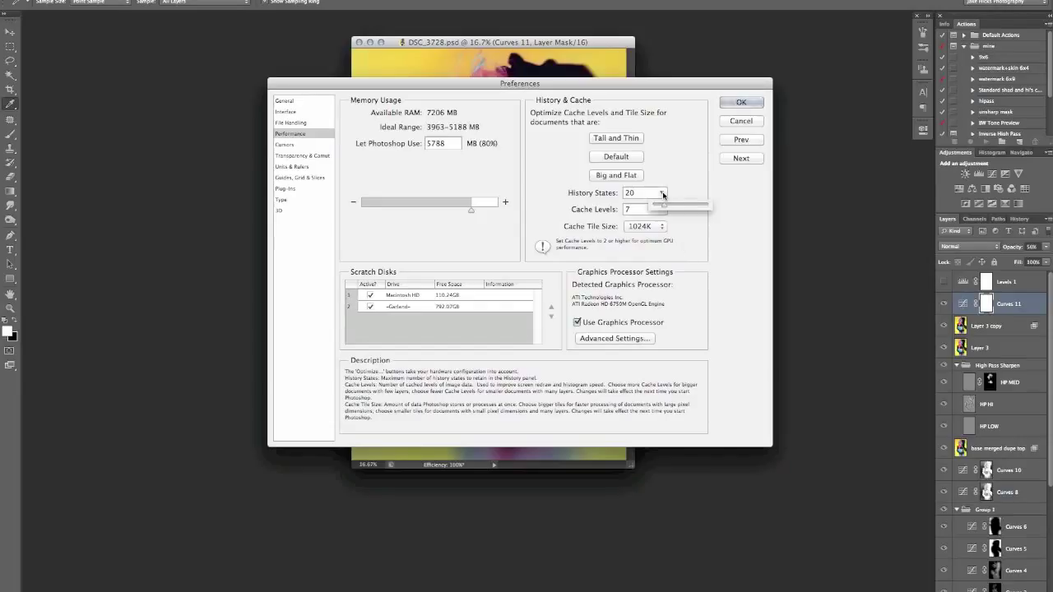
pyautogui.moveTo(663, 194); pyautogui.dragTo(715, 212)
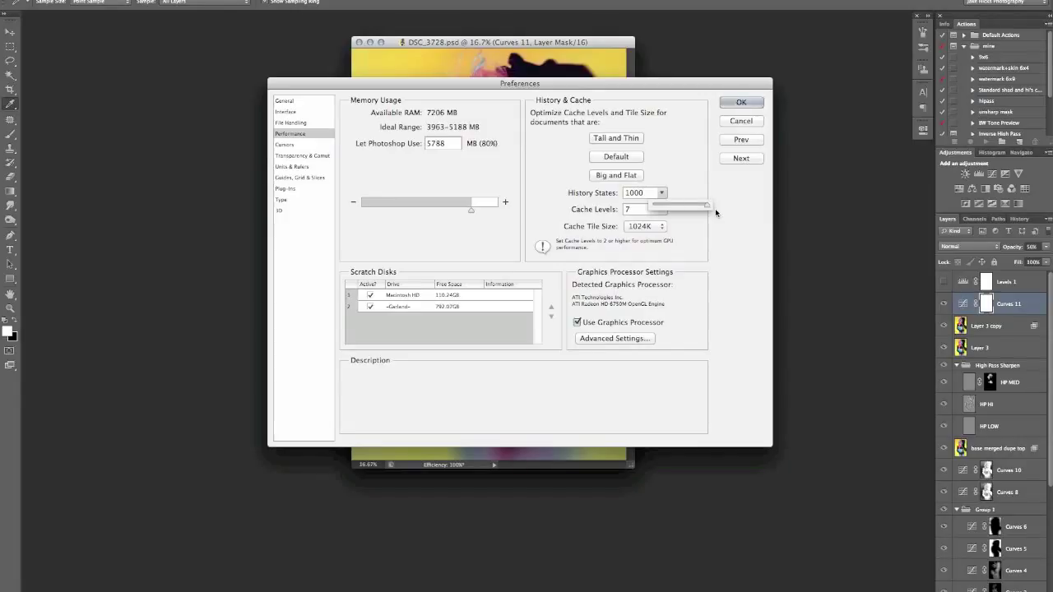
pyautogui.moveTo(706, 208)
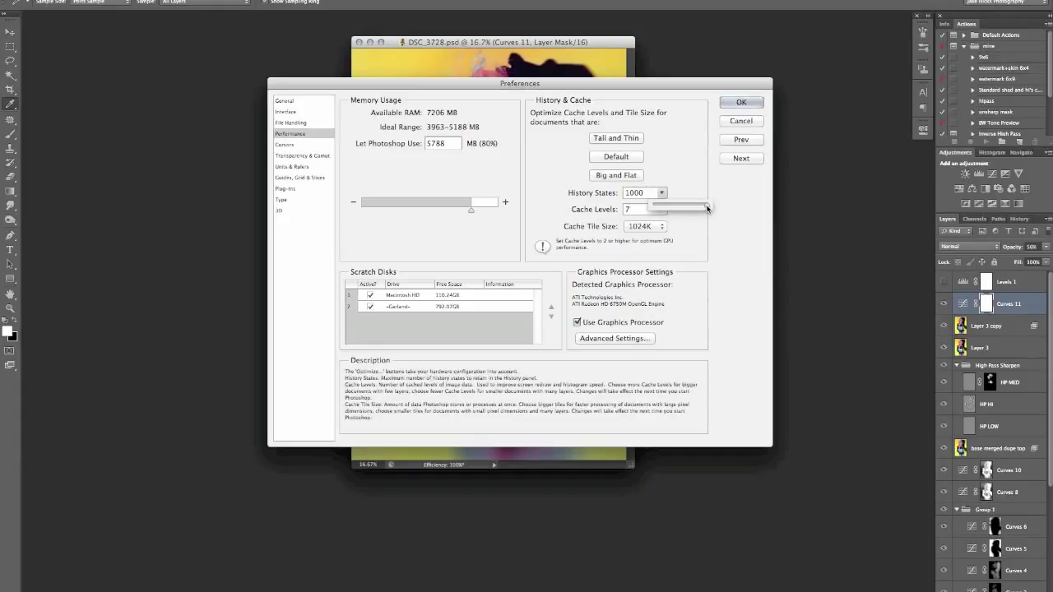
pyautogui.moveTo(706, 208); pyautogui.dragTo(664, 208)
pyautogui.moveTo(665, 209)
pyautogui.mouseDown()
pyautogui.moveTo(714, 211)
pyautogui.moveTo(664, 212)
pyautogui.mouseUp()
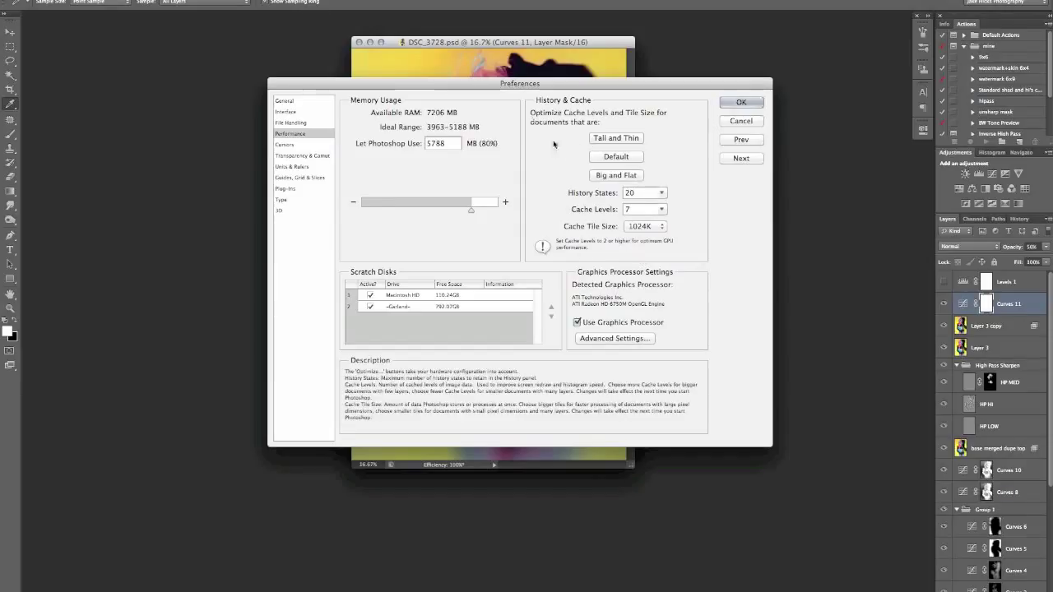
# Accept the performance preferences, select the Brush tool, and zoom the photo to 25%.
pyautogui.click(735, 104)
pyautogui.press('b')
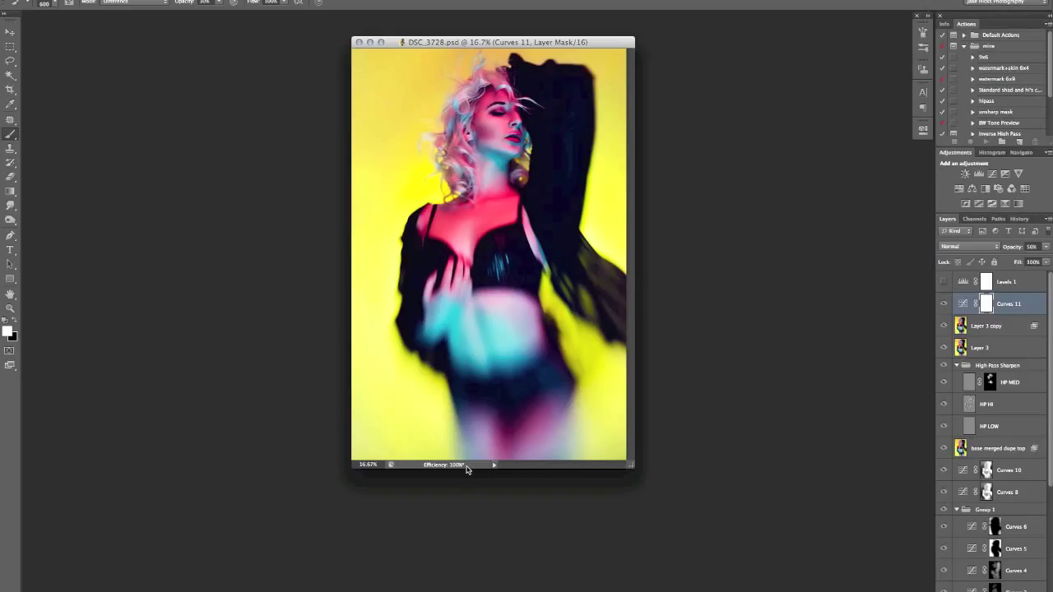
pyautogui.press('super+equal')
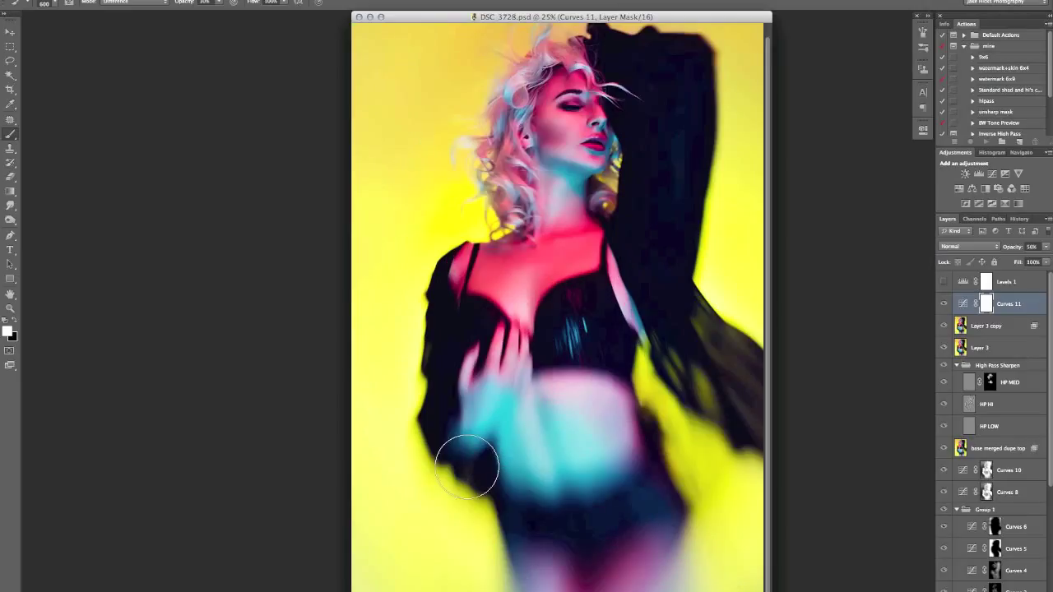
# Switch to Full Screen Mode with Menu Bar to view the portrait larger.
pyautogui.press('f')
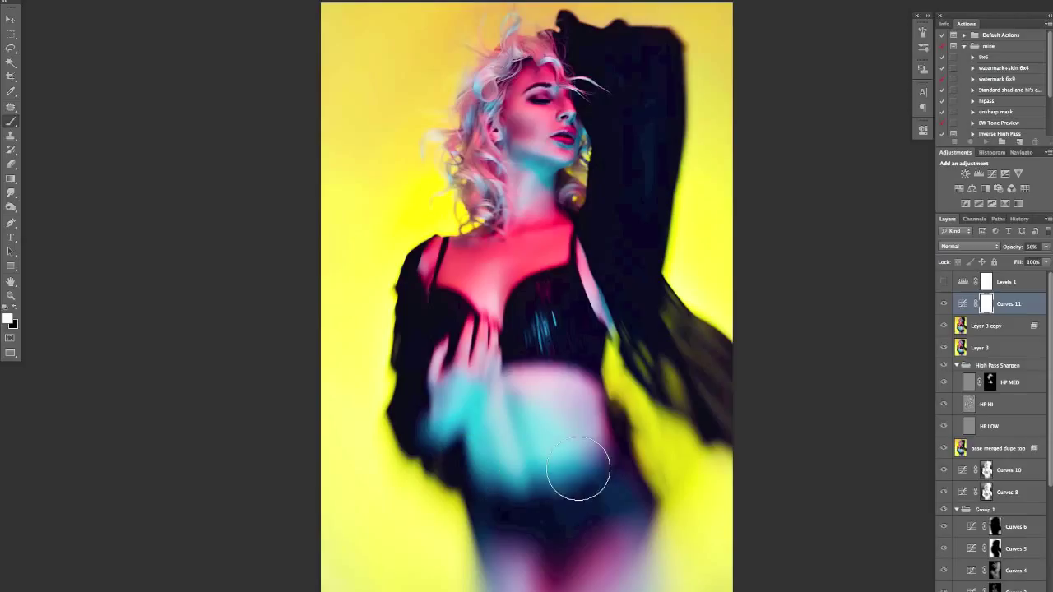